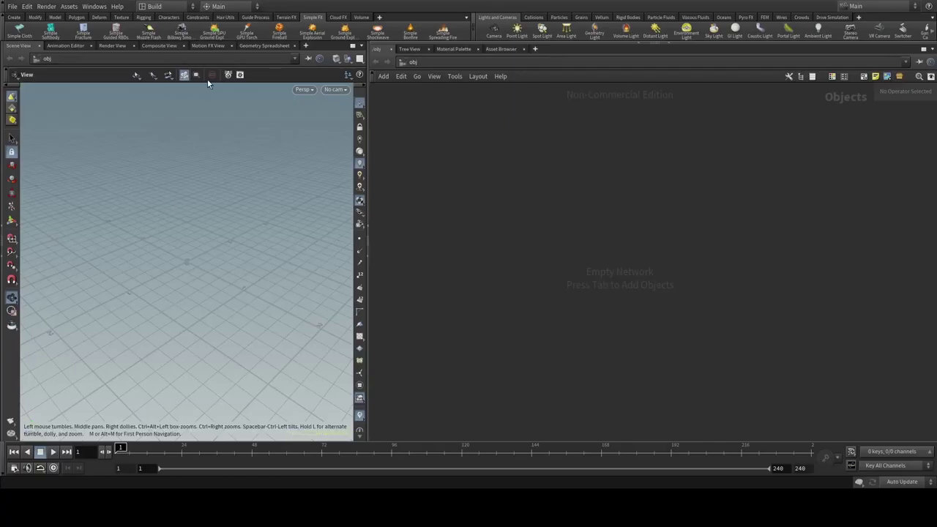
- Create Houdini's Simple Muzzle Flash pyro setup and confirm it
click(150, 33)
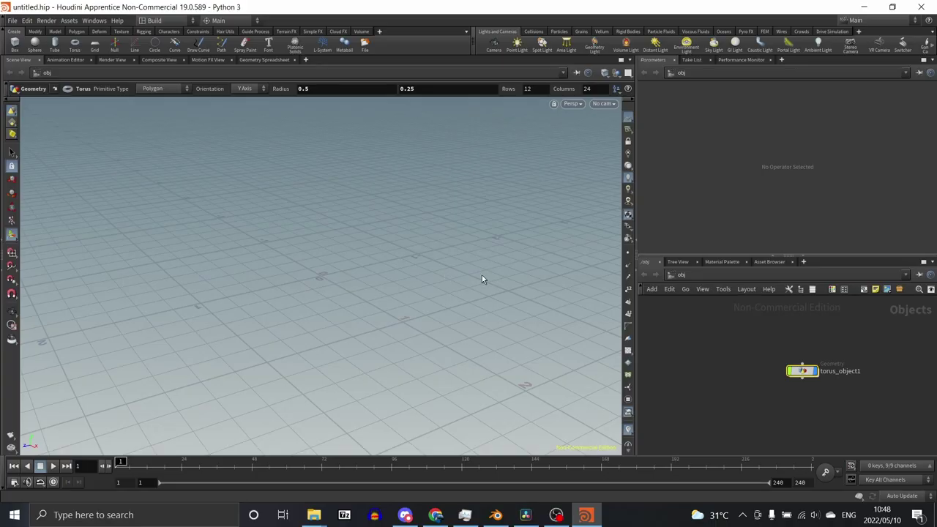
key(Return)
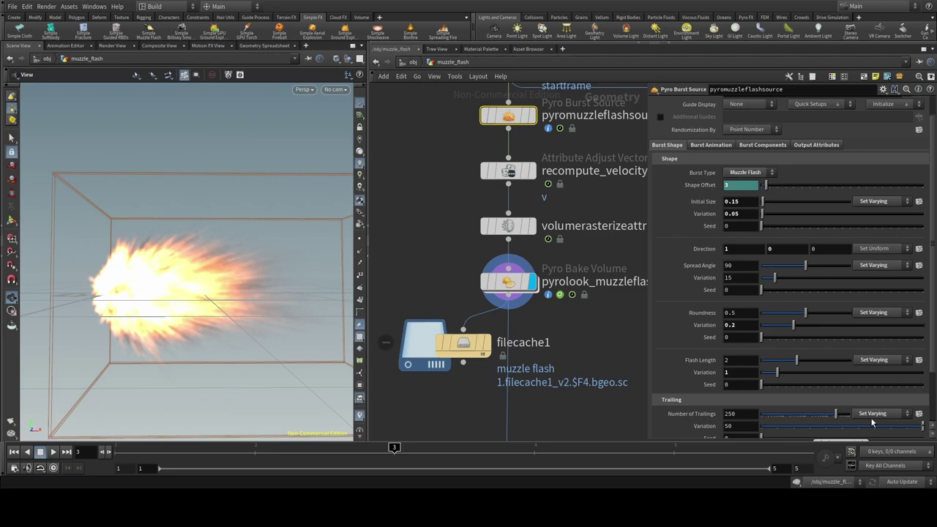
- Randomize the trailings count, then import all ten v2 bolter flash VDB files as a volume
click(872, 414)
scroll(868, 415, down, 3)
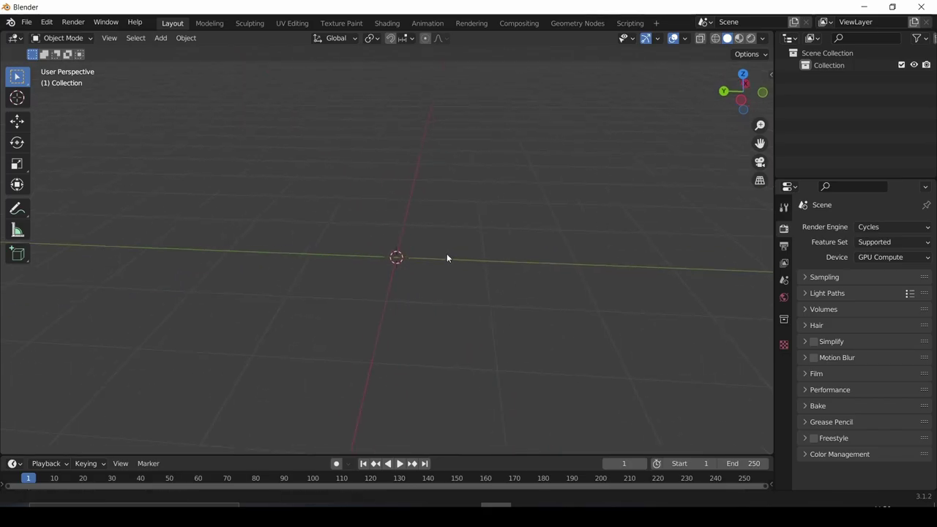
key(shift+a)
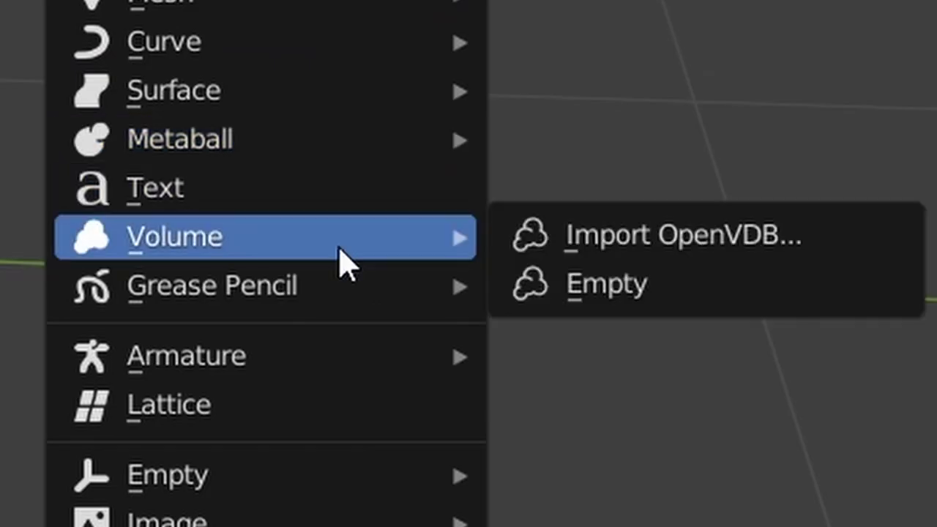
click(486, 256)
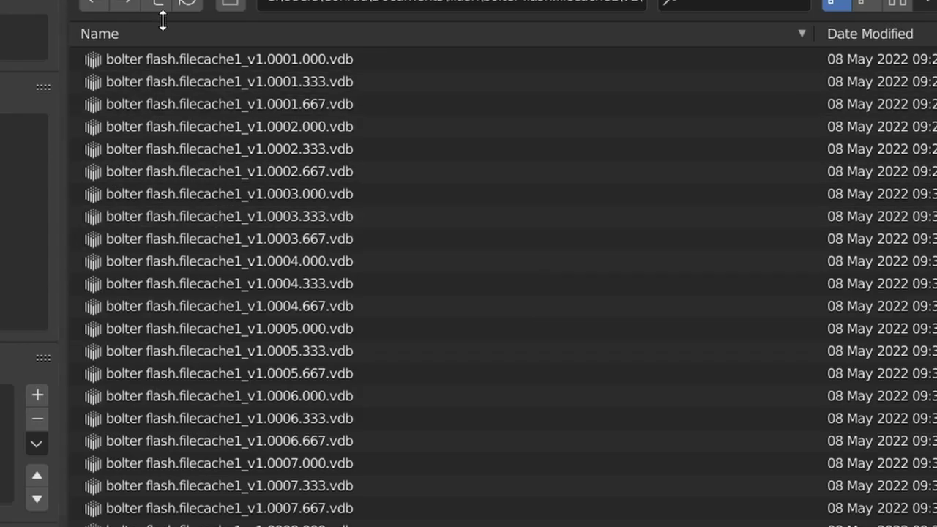
click(167, 6)
double_click(186, 82)
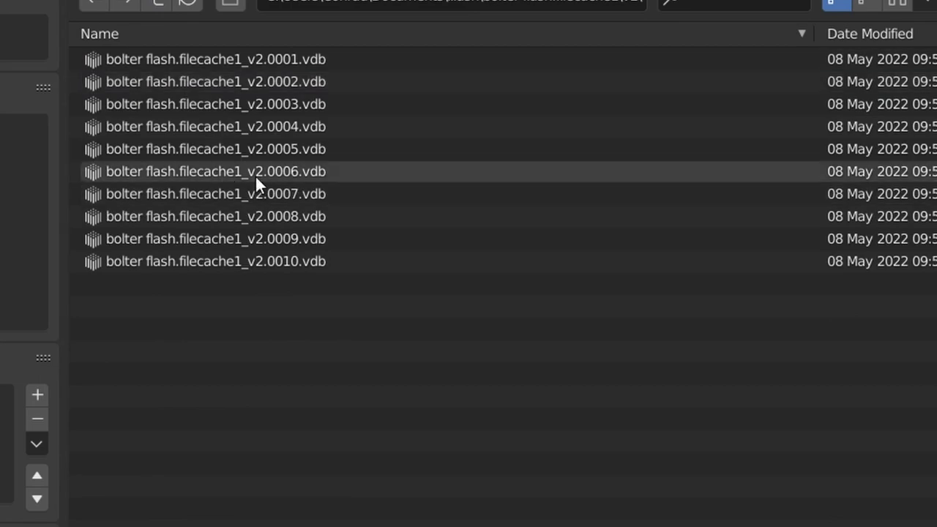
key(a)
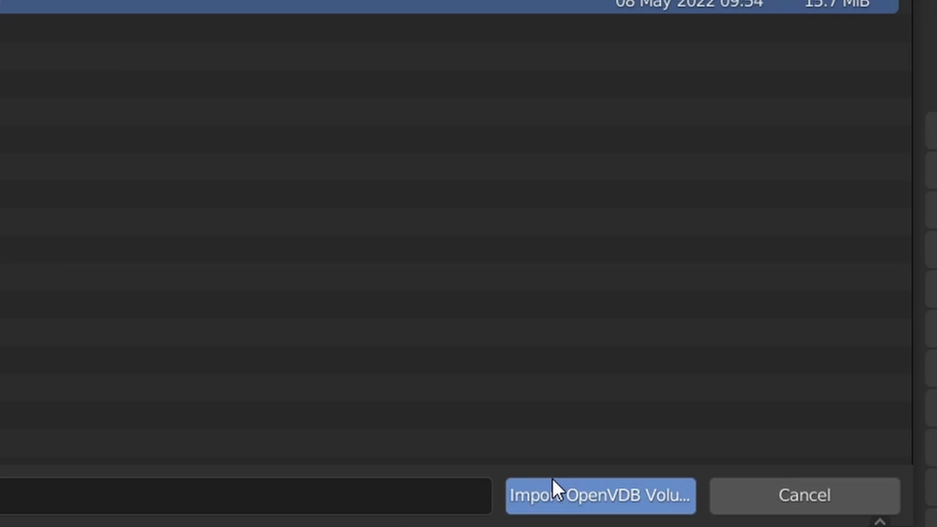
click(554, 491)
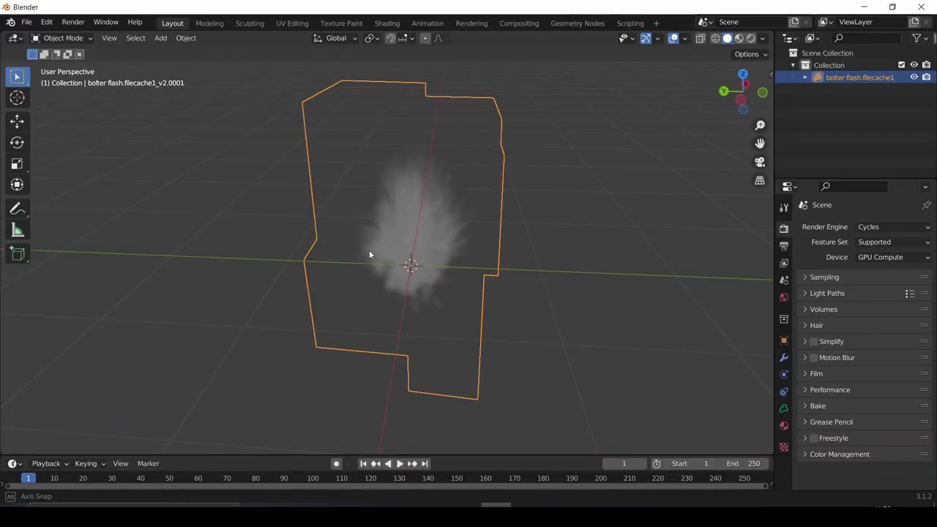
- Select the flash volume and set its OpenVDB sequence mode to Repeat
middle_drag(368, 253, 518, 253)
scroll(411, 262, up, 3)
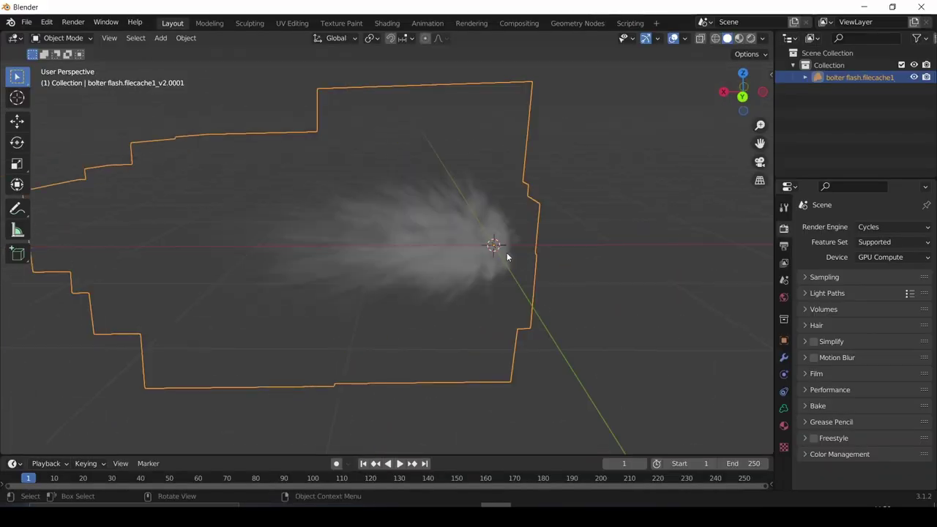
click(498, 264)
middle_drag(438, 289, 256, 329)
click(433, 314)
scroll(433, 314, up, 2)
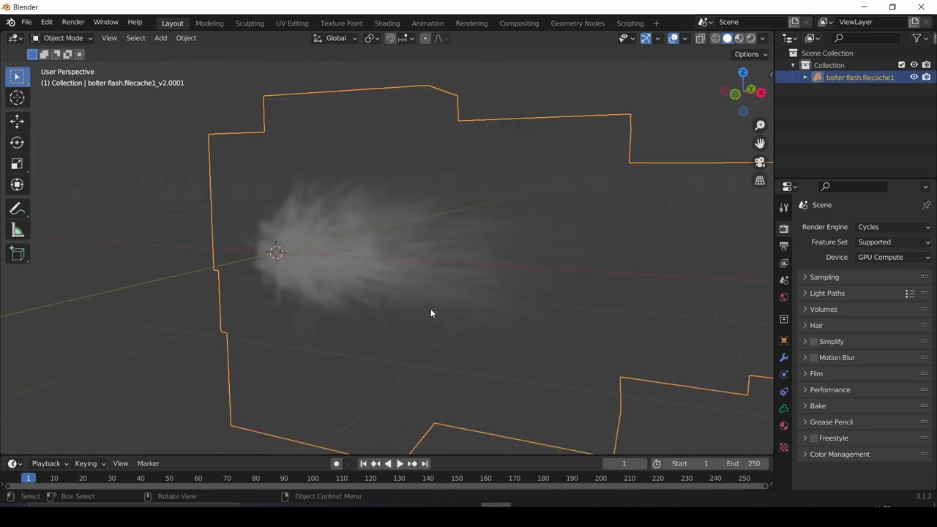
scroll(461, 284, down, 2)
middle_drag(462, 284, 789, 368)
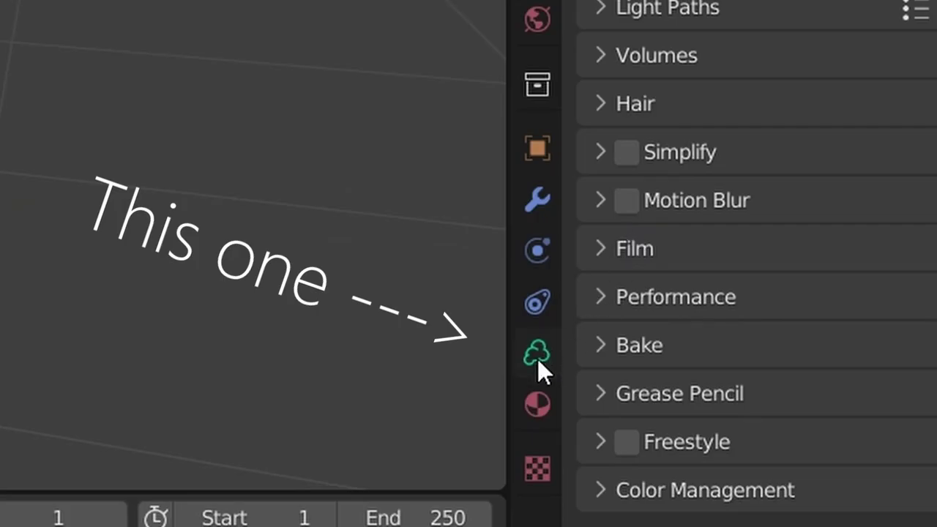
click(784, 409)
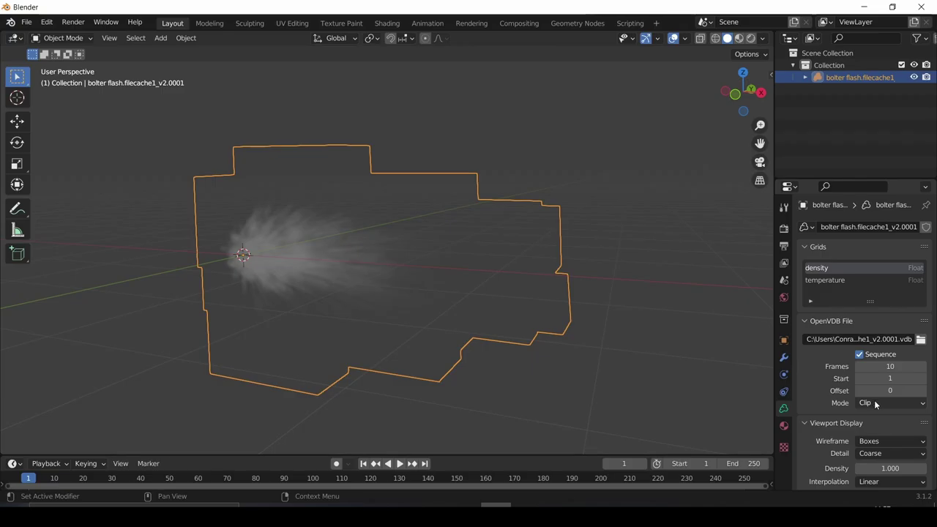
click(799, 335)
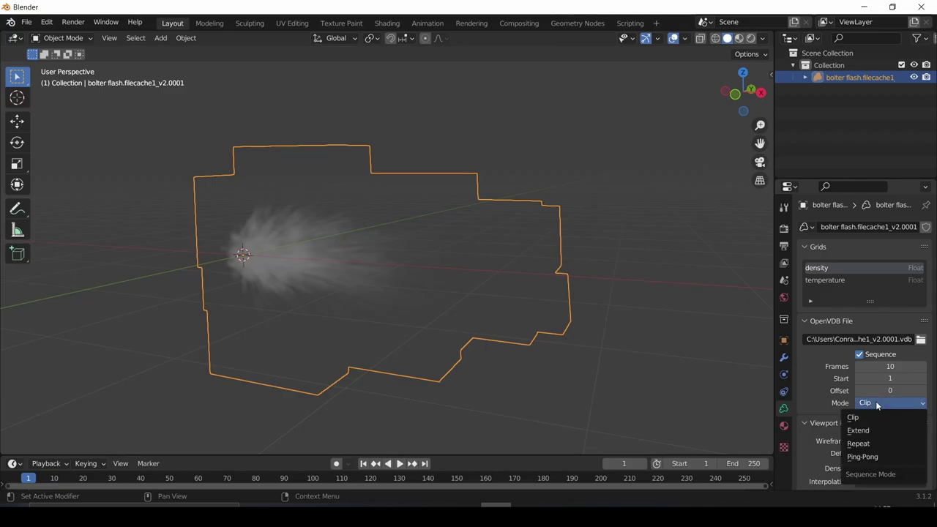
click(861, 443)
- Play the flash animation, then stop it and return to frame 1
scroll(864, 410, down, 2)
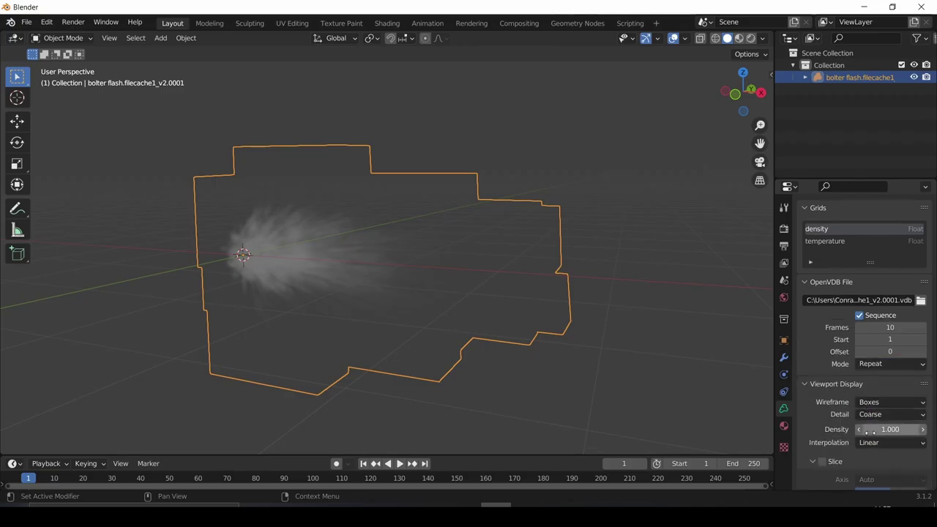
middle_drag(351, 234, 396, 216)
key(space)
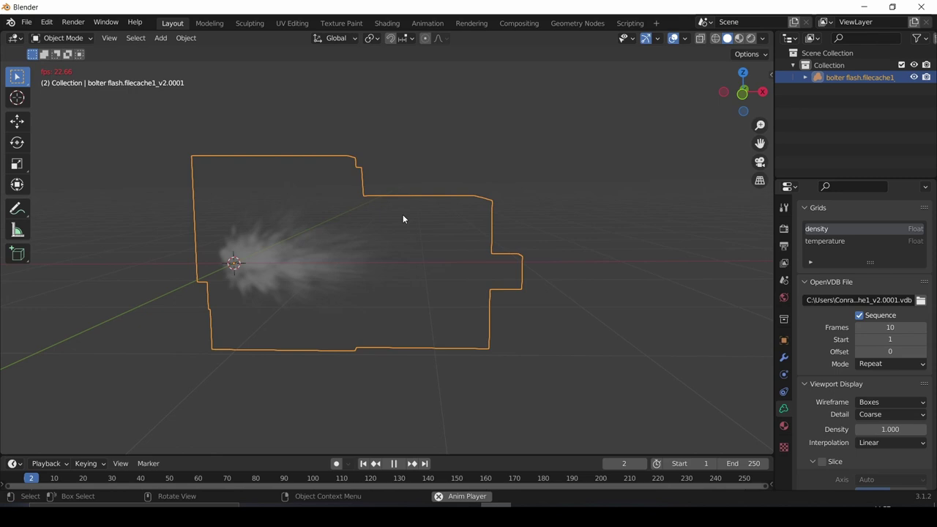
key(Escape)
middle_drag(402, 215, 269, 343)
click(269, 343)
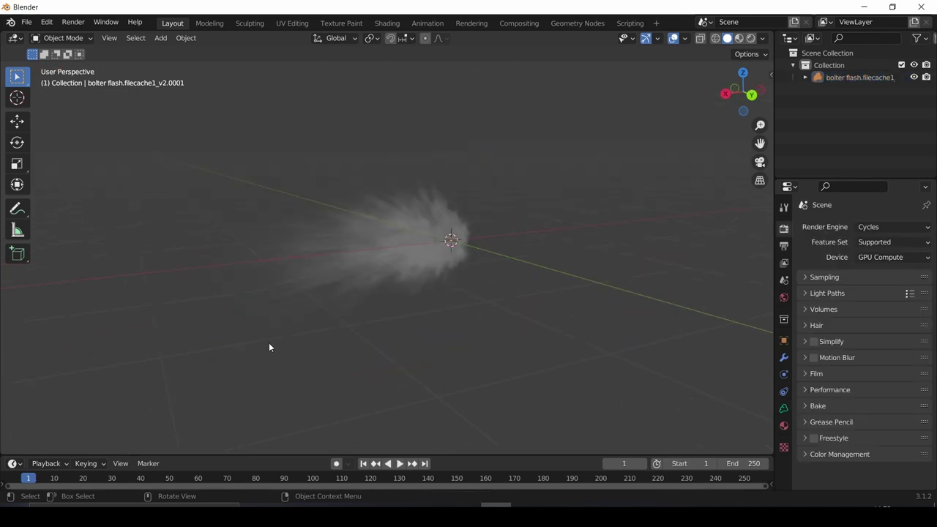
- Switch the viewport to rendered shading to view the smoke
key(z)
click(275, 195)
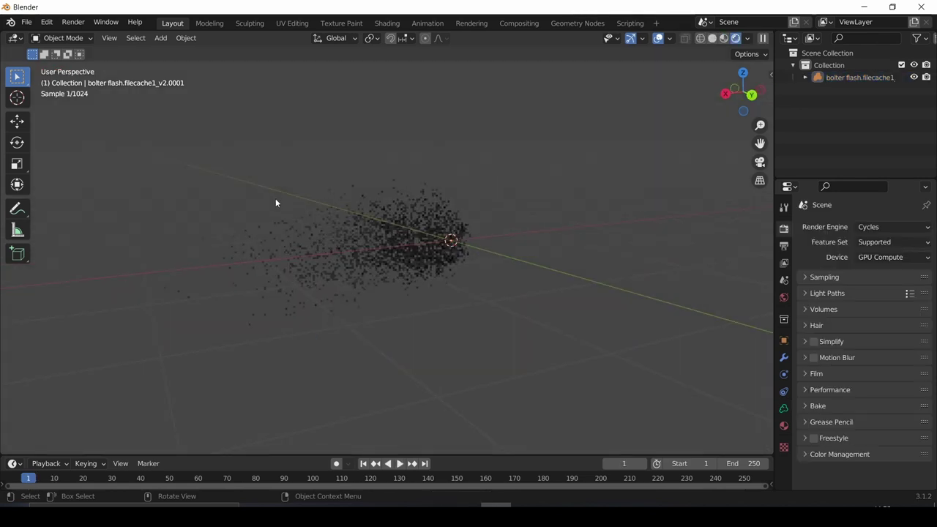
middle_drag(285, 218, 513, 215)
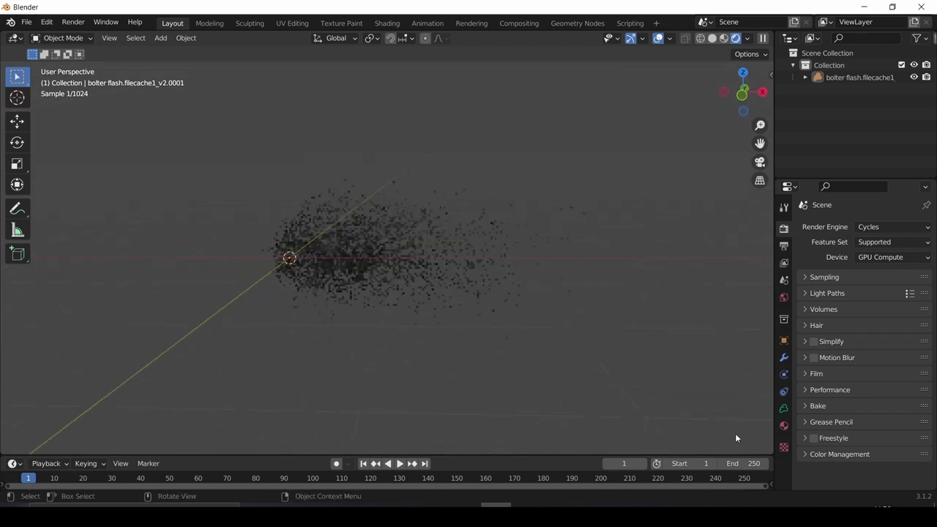
- Add a new volume material with blackbody intensity 1.000 and temperature 5000
click(784, 425)
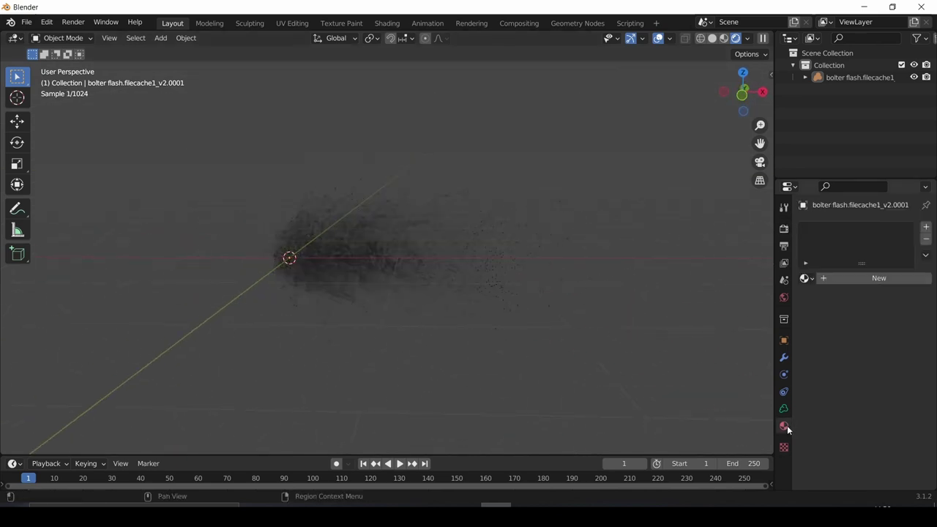
click(854, 280)
click(816, 319)
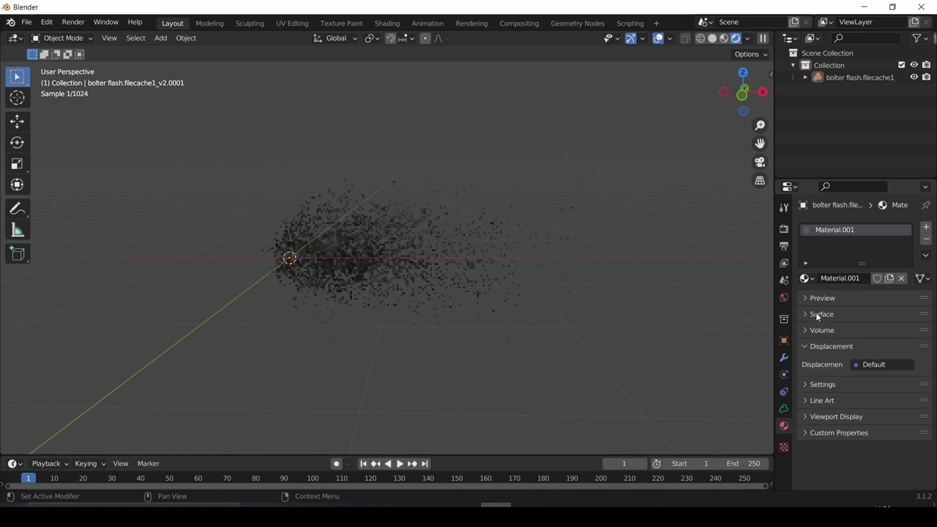
click(818, 329)
scroll(817, 340, down, 4)
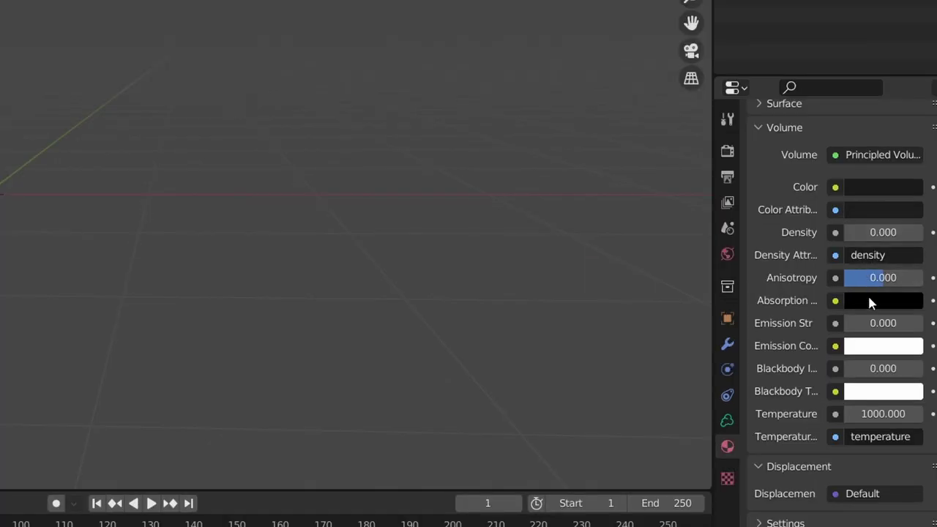
drag(870, 368, 914, 368)
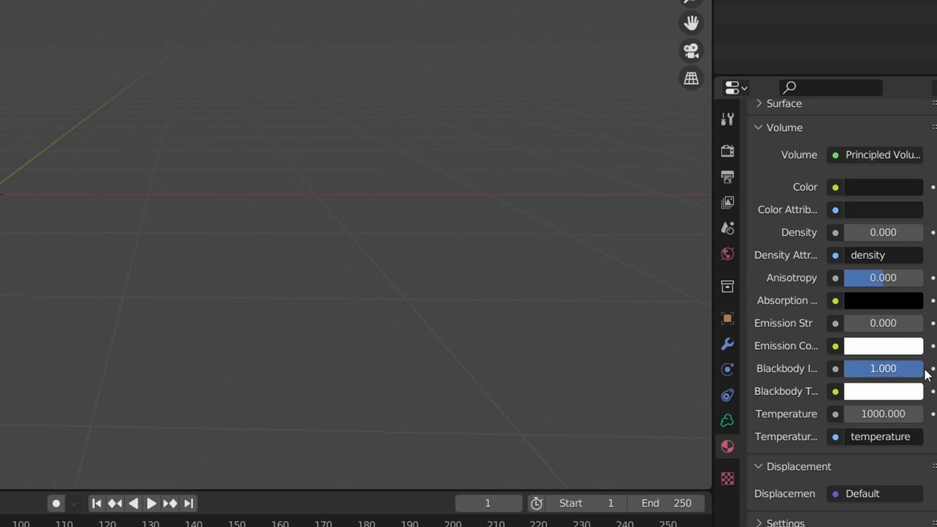
click(884, 415)
text(5)
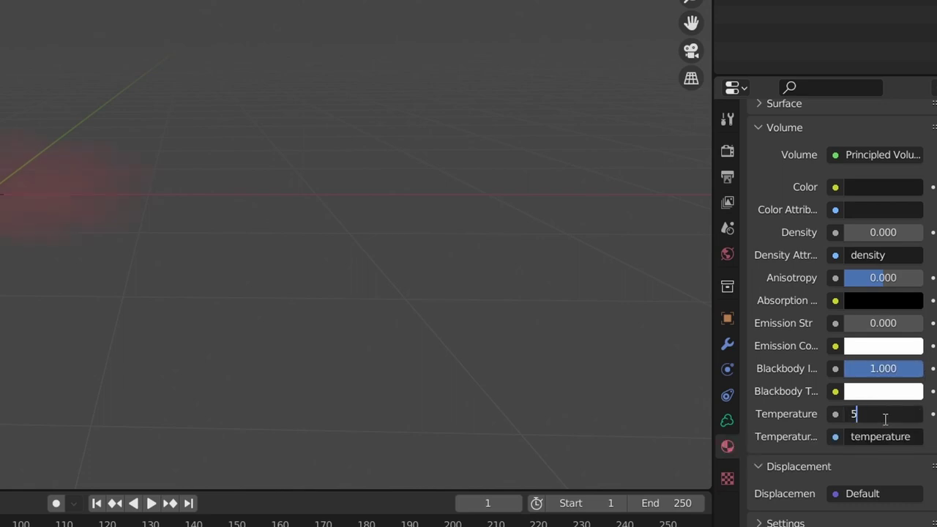
text(000)
key(Return)
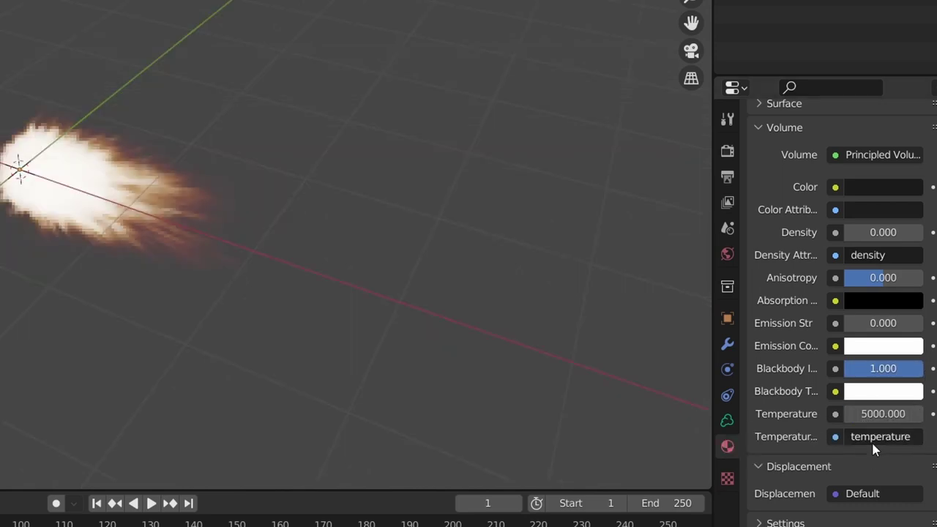
- Shift the blackbody tint colour toward light orange
click(883, 391)
drag(827, 211, 816, 211)
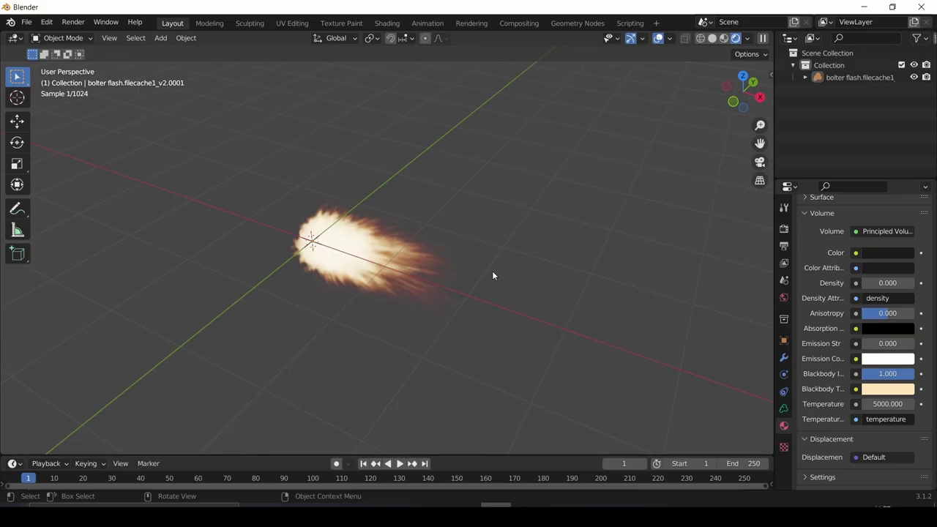
middle_drag(457, 238, 438, 247)
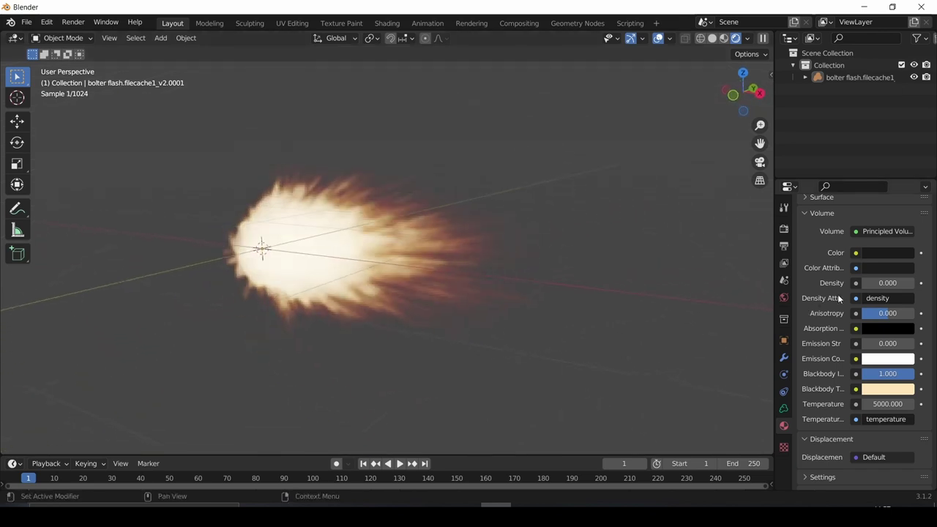
- Try a volume density of 2, then set it back to 0
click(887, 283)
text(2)
key(Return)
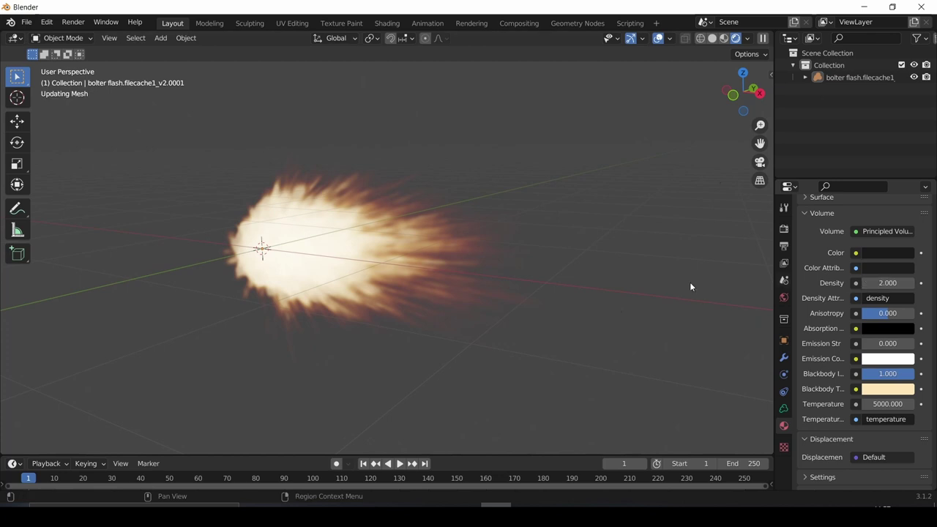
middle_drag(690, 282, 596, 272)
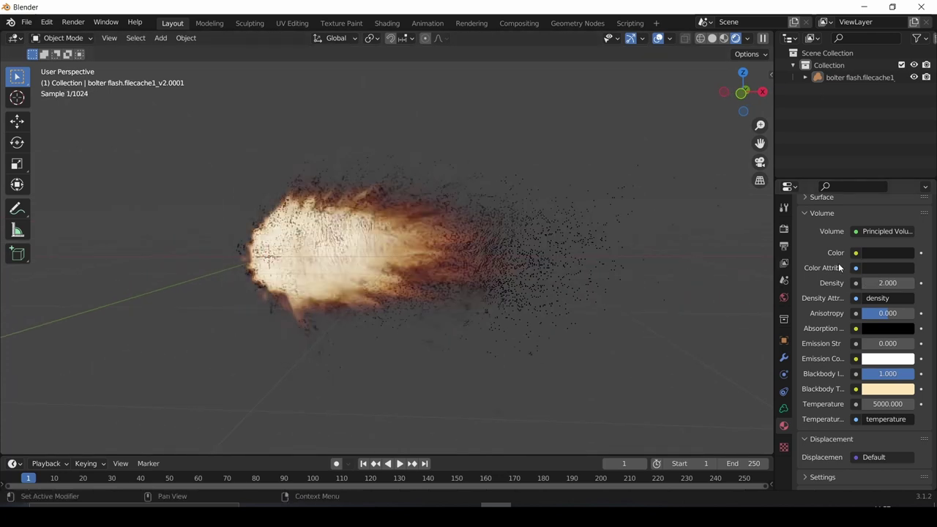
drag(882, 282, 883, 283)
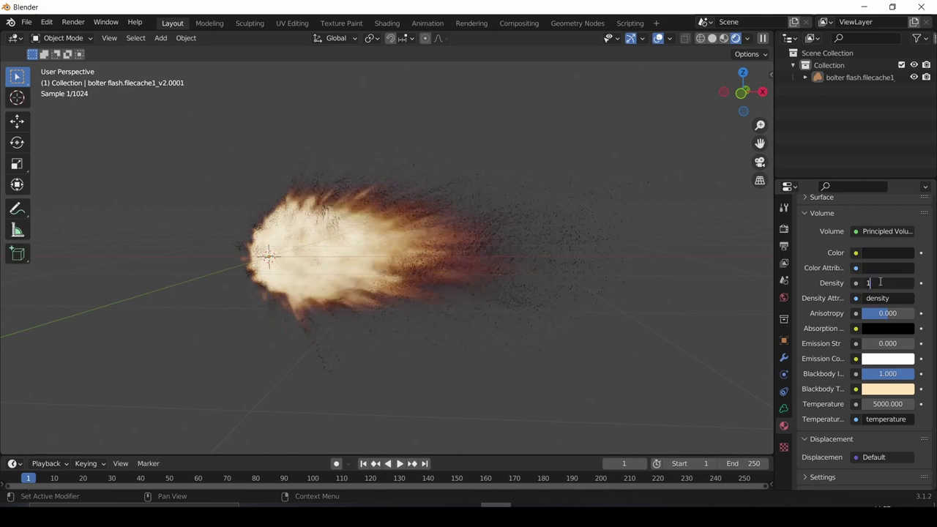
middle_drag(726, 286, 768, 286)
click(886, 283)
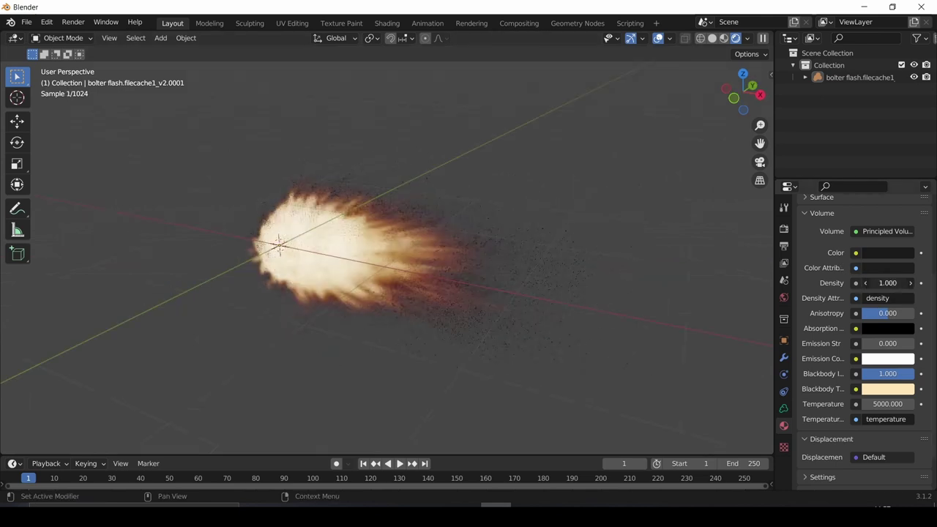
text(0)
key(Return)
- Switch the viewport to solid shading to see the grey volume
middle_drag(509, 306, 584, 364)
middle_drag(522, 360, 454, 300)
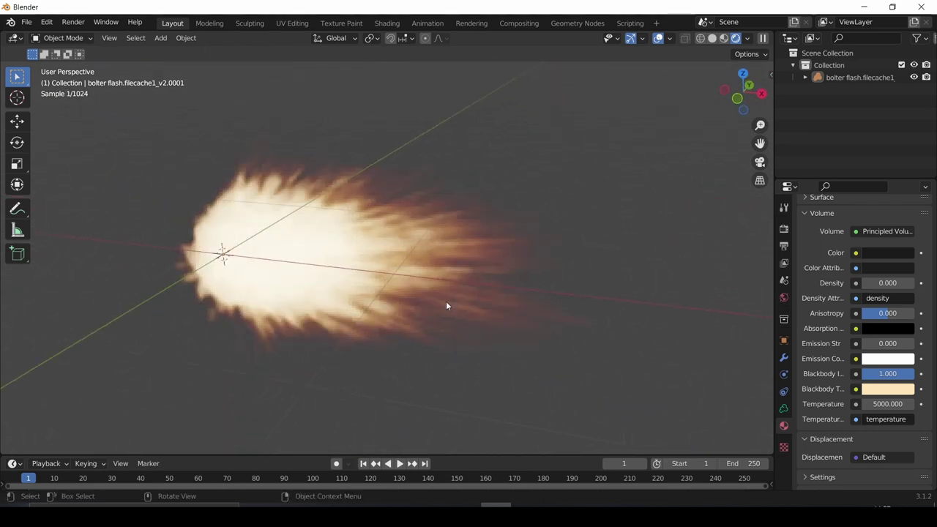
key(z)
click(446, 278)
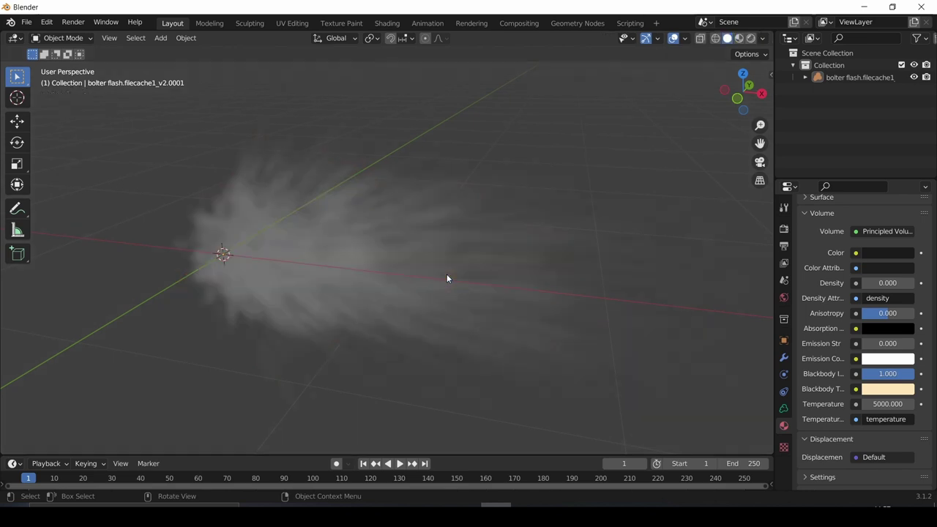
mouse_move(447, 274)
middle_down()
mouse_move(517, 266)
mouse_move(438, 259)
middle_up()
scroll(438, 264, up, 2)
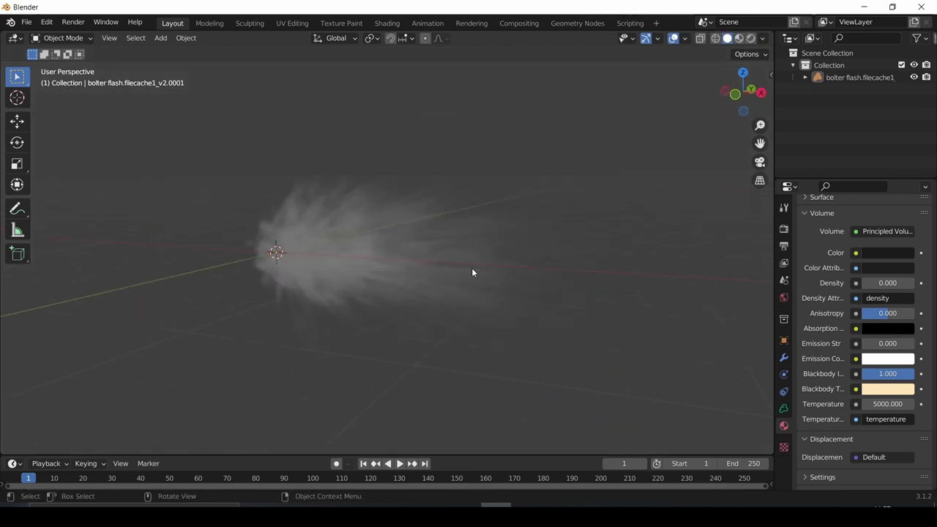
- Set the material's viewport display colour to bright orange: V 100, H 0.05, S 0.93
click(783, 409)
click(783, 227)
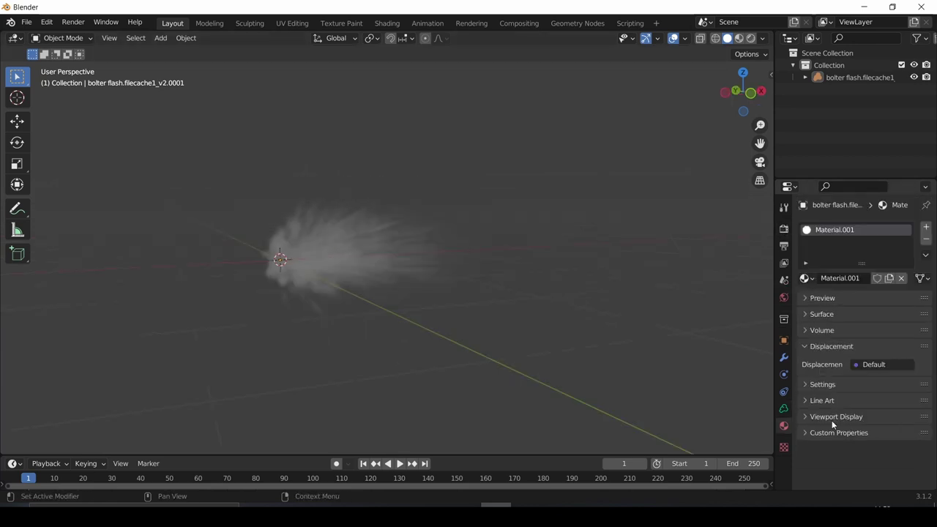
click(834, 416)
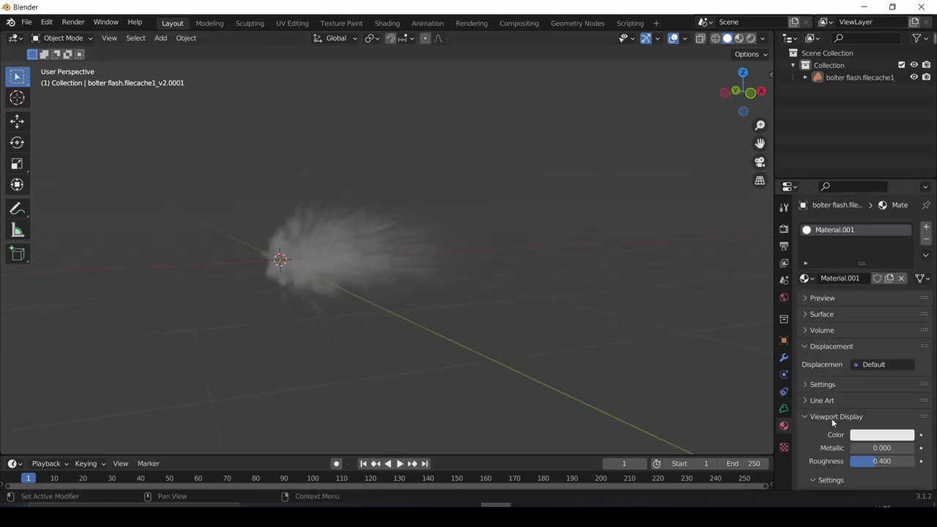
scroll(832, 418, down, 2)
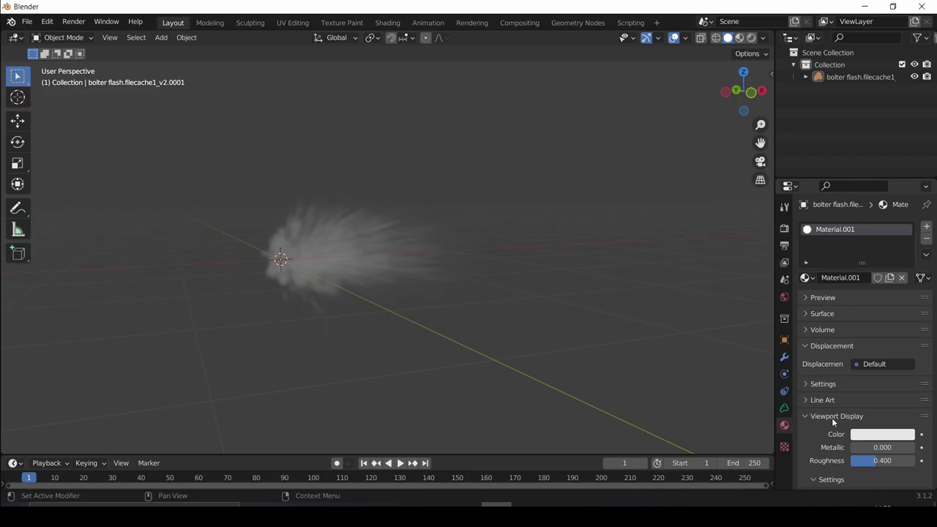
scroll(554, 286, down, 2)
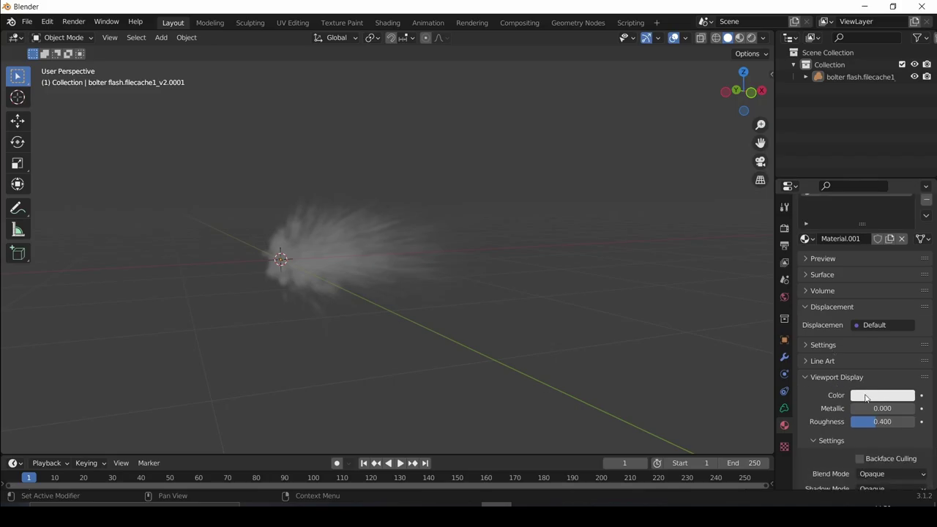
click(868, 398)
click(862, 364)
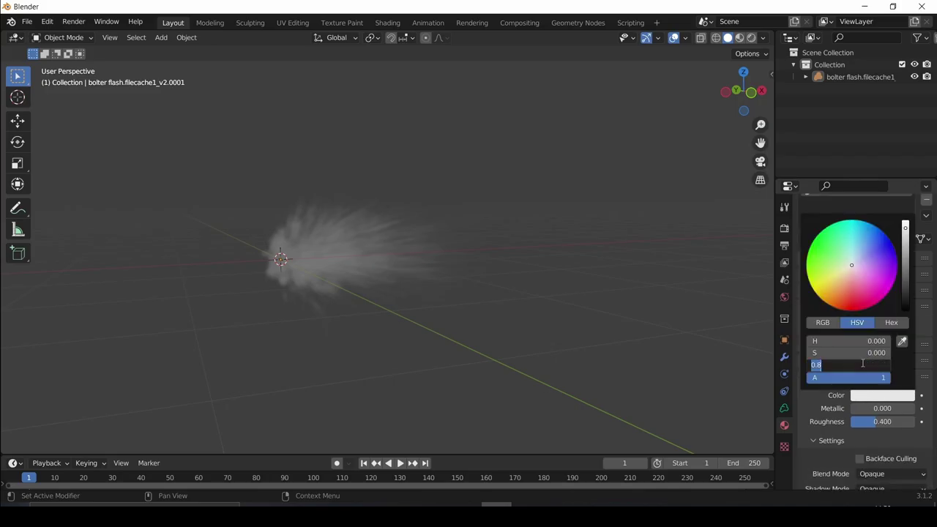
text(100)
key(Return)
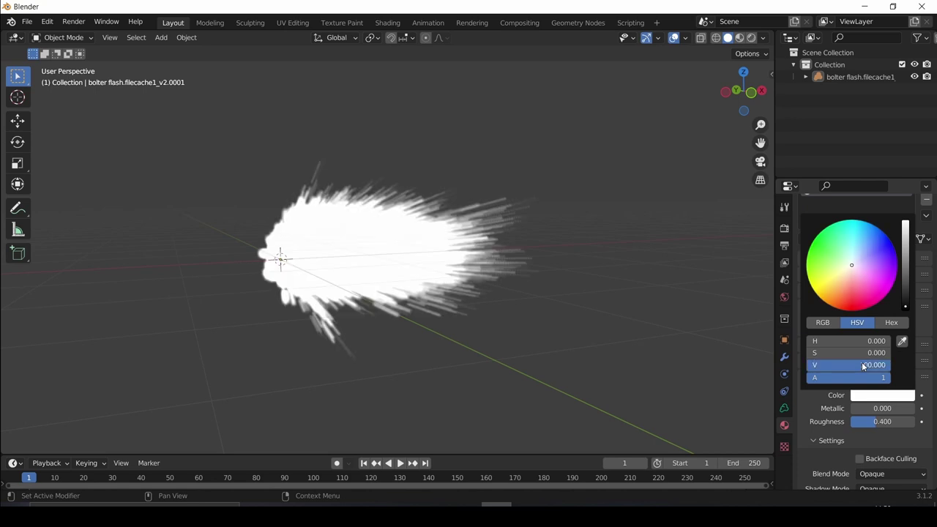
drag(845, 276, 838, 292)
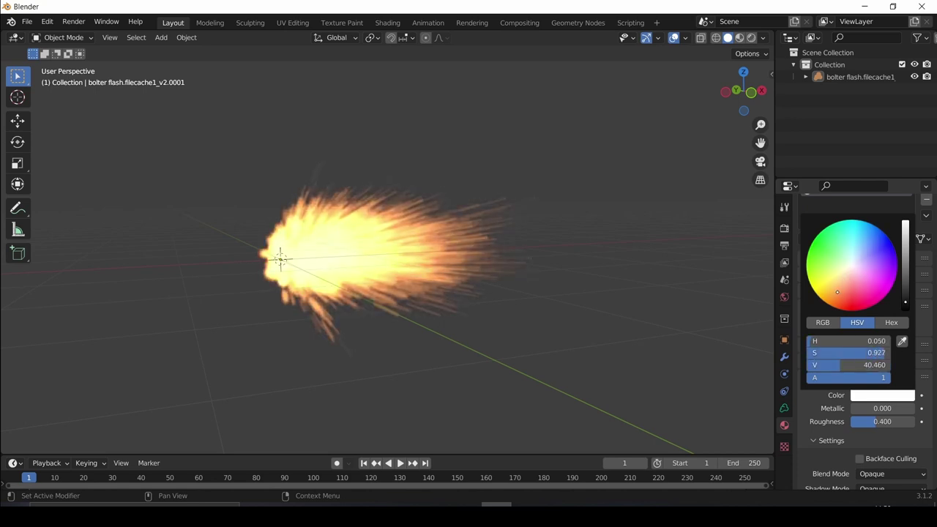
middle_drag(491, 279, 387, 273)
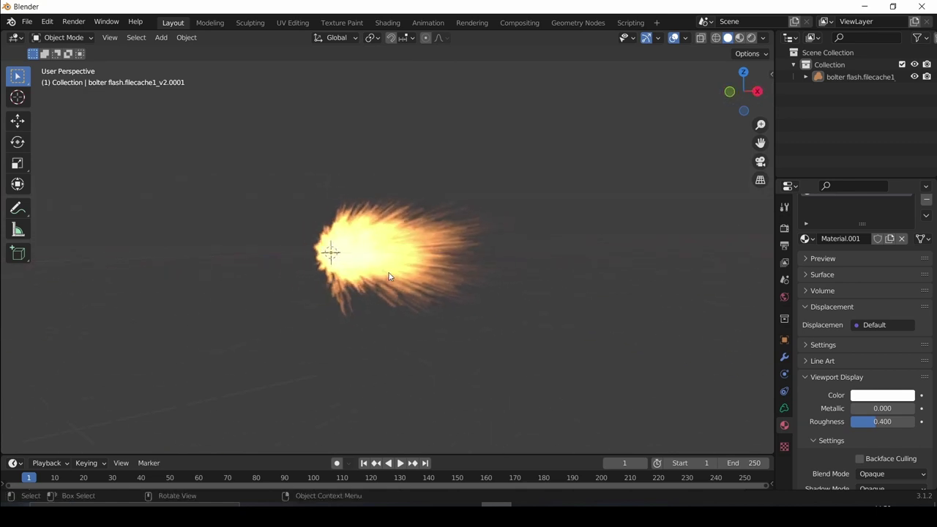
- Select the flash volume and keyframe its full scale on frame 24
key(space)
middle_drag(426, 304, 445, 301)
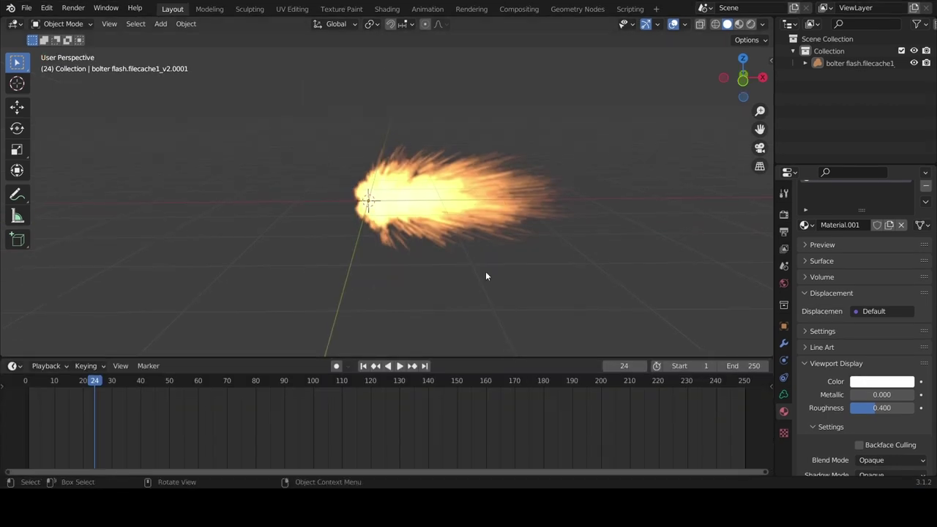
middle_drag(485, 276, 470, 180)
click(527, 222)
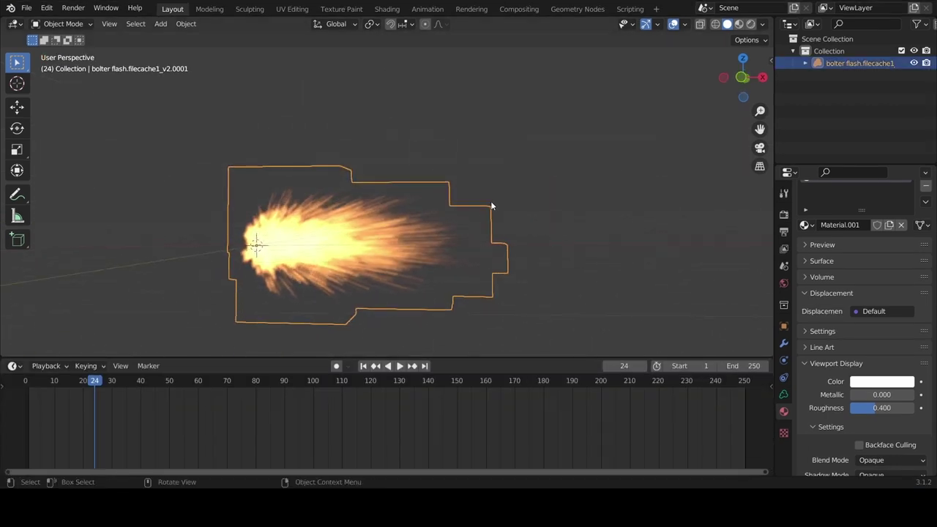
key(i)
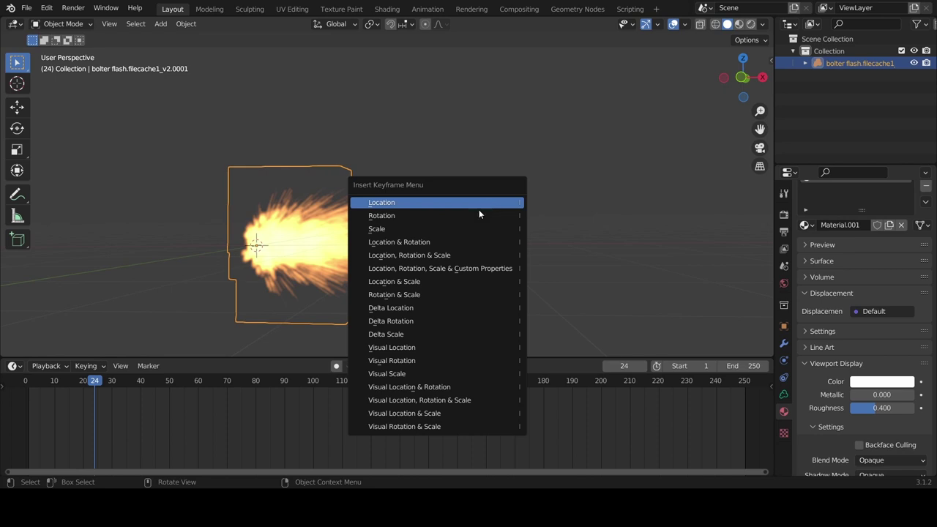
click(464, 228)
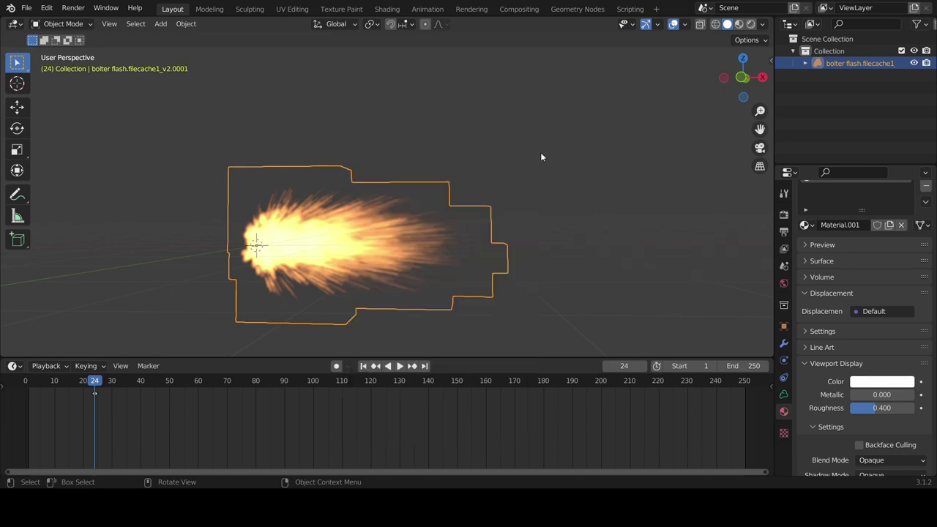
- Scale the flash to zero on frame 23 and keyframe it
key(Left)
key(s)
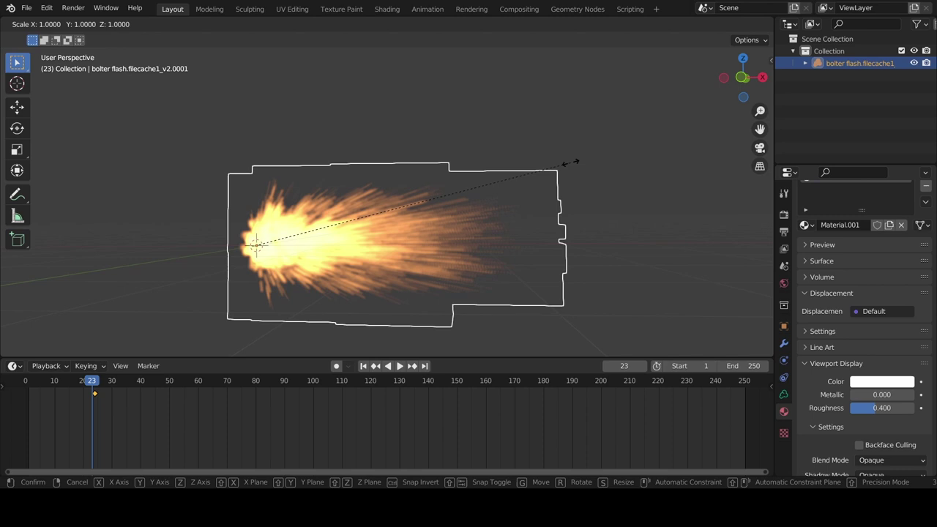
key(0)
key(Return)
key(i)
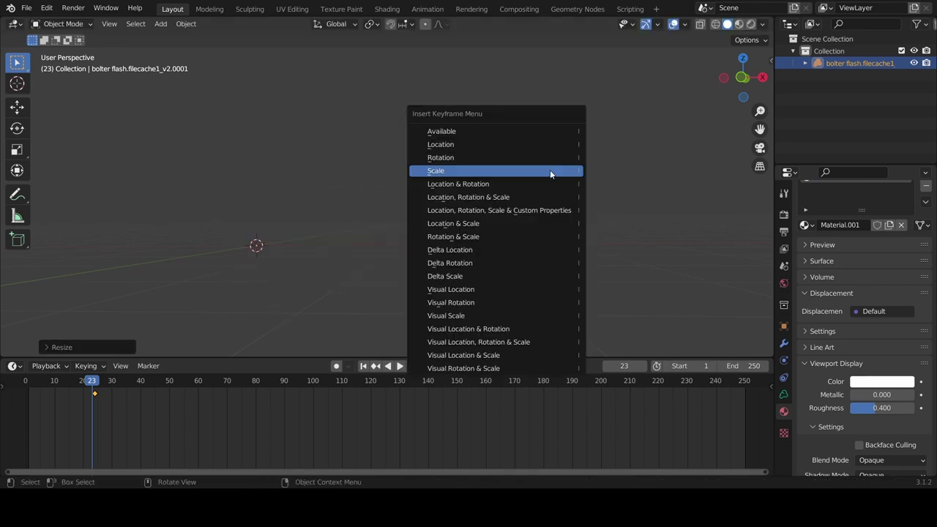
click(550, 170)
scroll(394, 429, up, 5)
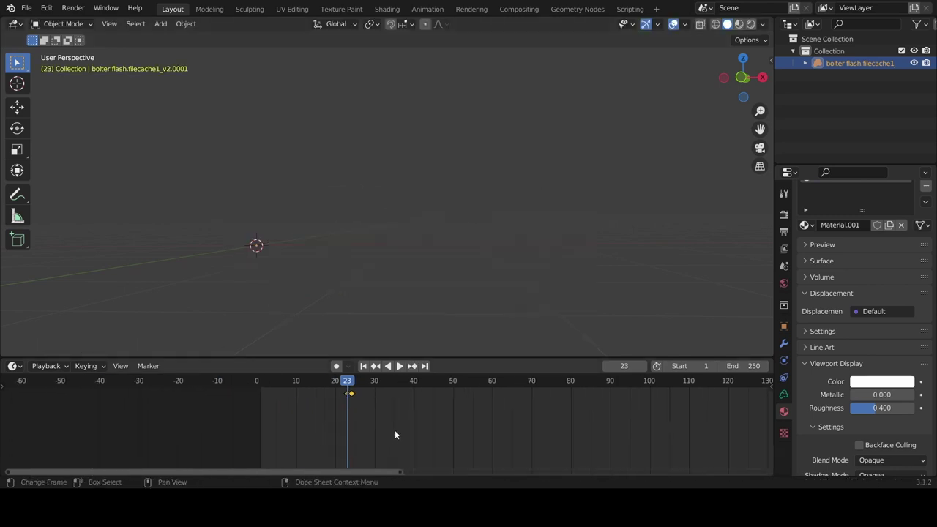
- Scale the flash to zero on frame 25, keyframe it, and check playback at frame 24
key(Right)
key(Right)
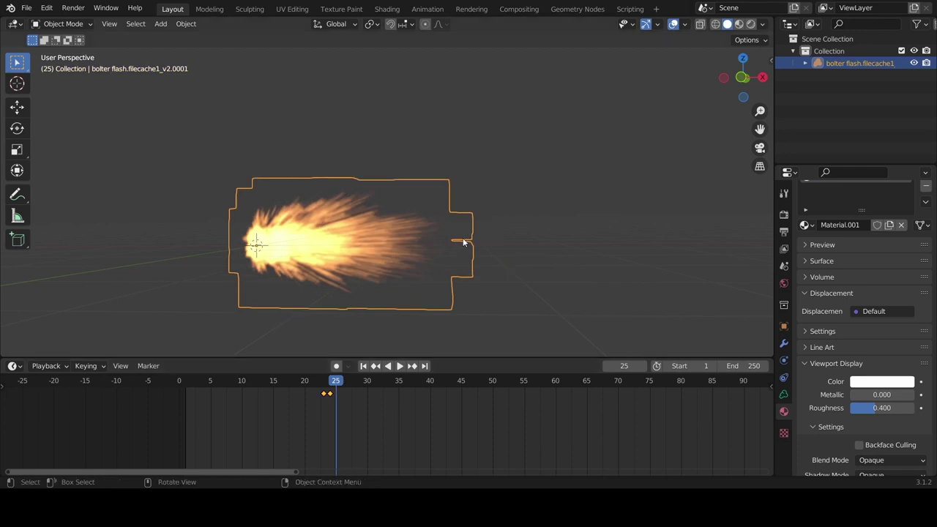
key(s)
key(0)
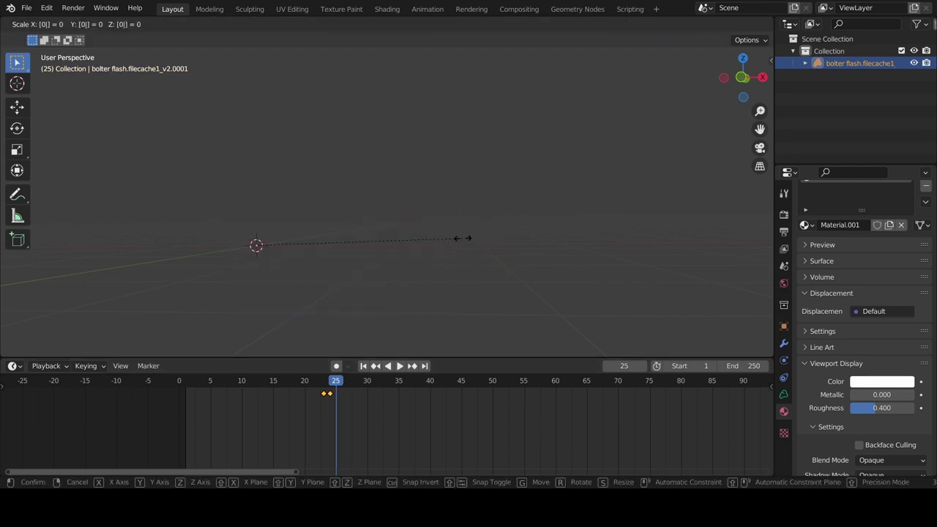
key(Return)
key(i)
click(462, 238)
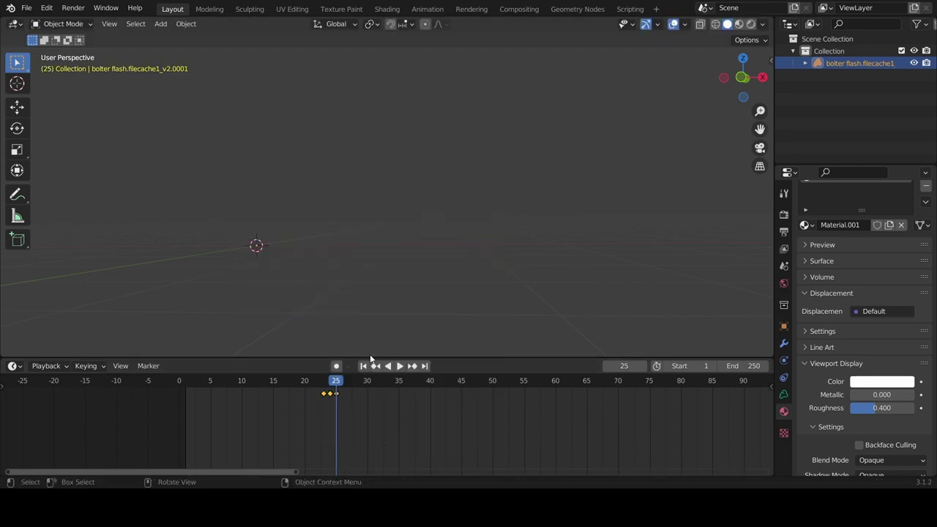
key(shift+ctrl+space)
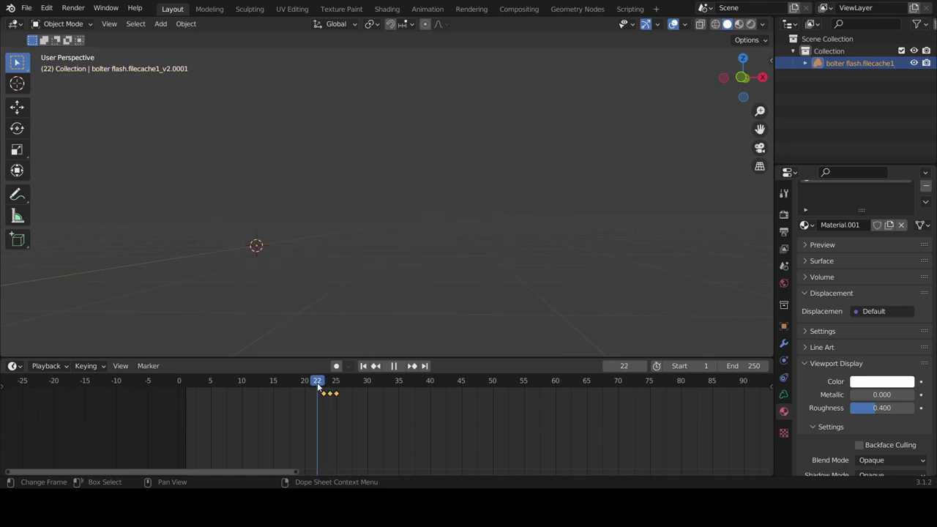
mouse_move(318, 388)
mouse_down()
mouse_move(336, 393)
mouse_move(317, 397)
mouse_up()
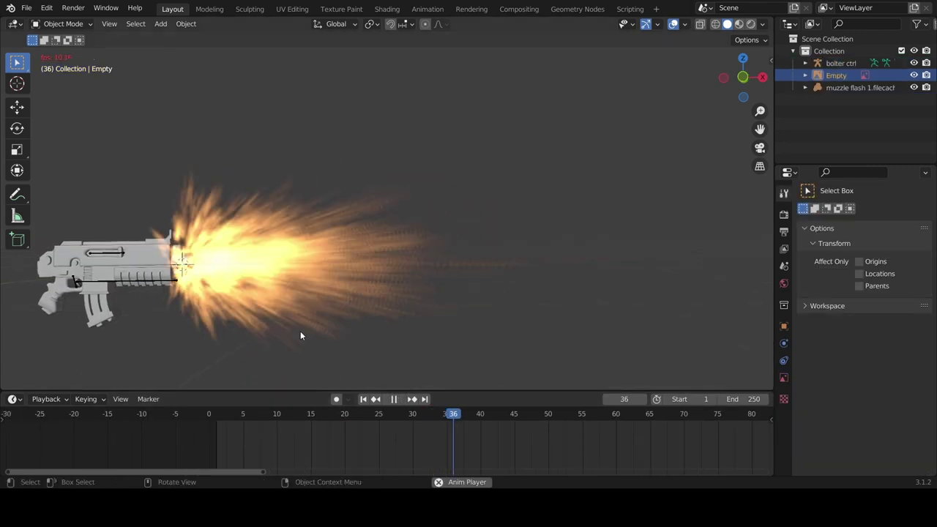
- Move the image object up in the bolter scene
key(g)
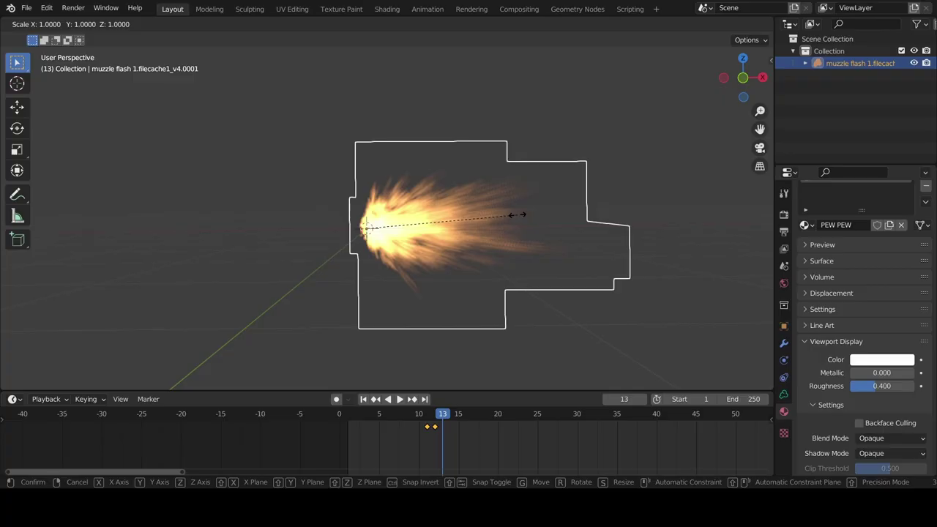
- Shrink the muzzle flash to zero scale and keyframe it on frame 13
key(0)
key(Return)
key(i)
click(519, 217)
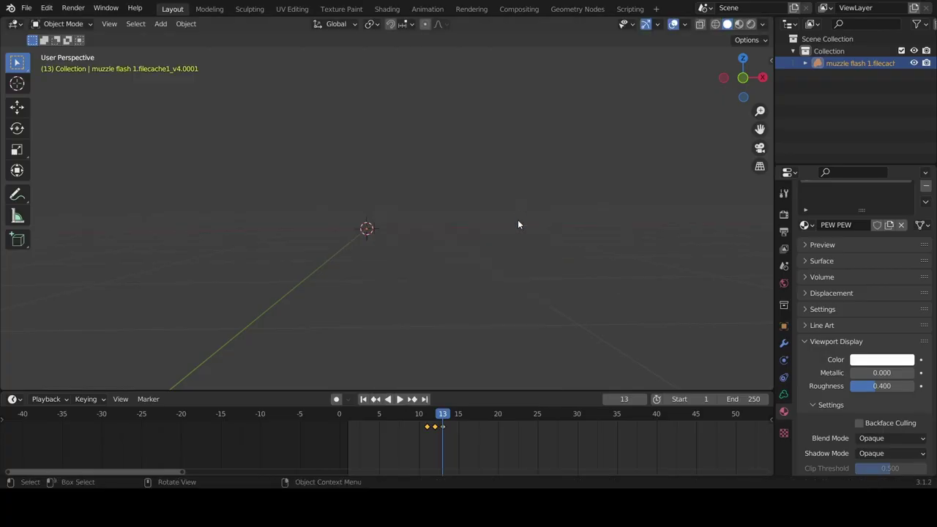
scroll(408, 430, down, 1)
middle_drag(424, 436, 288, 437)
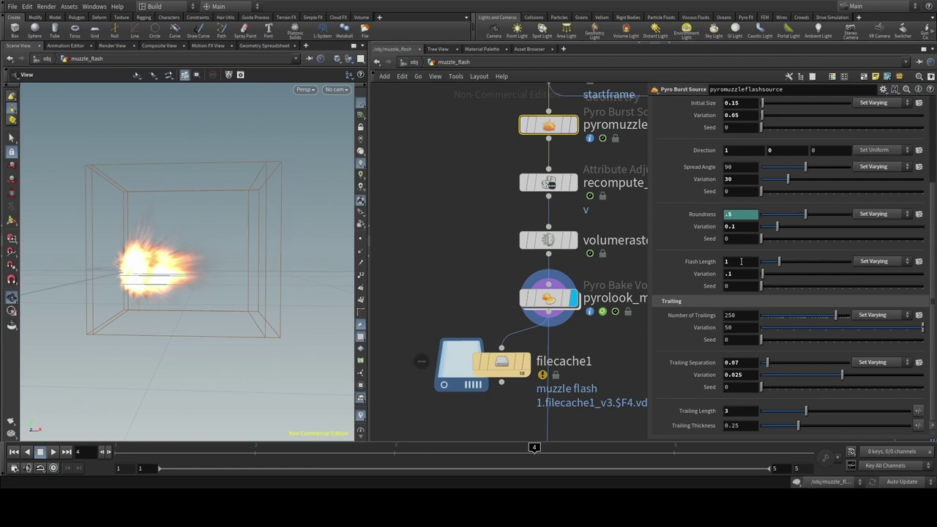
- Replace the Pyro Burst Source Flash Length value 1 with .5
click(740, 261)
key(BackSpace)
text(.5)
key(Return)
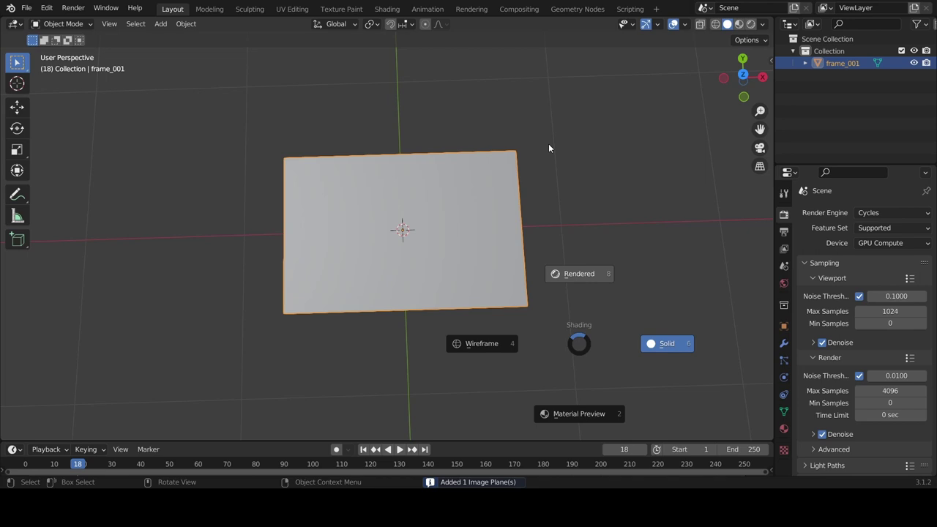
- View the frame_001 plane in rendered, then Material Preview shading, and start playback
click(548, 143)
click(552, 178)
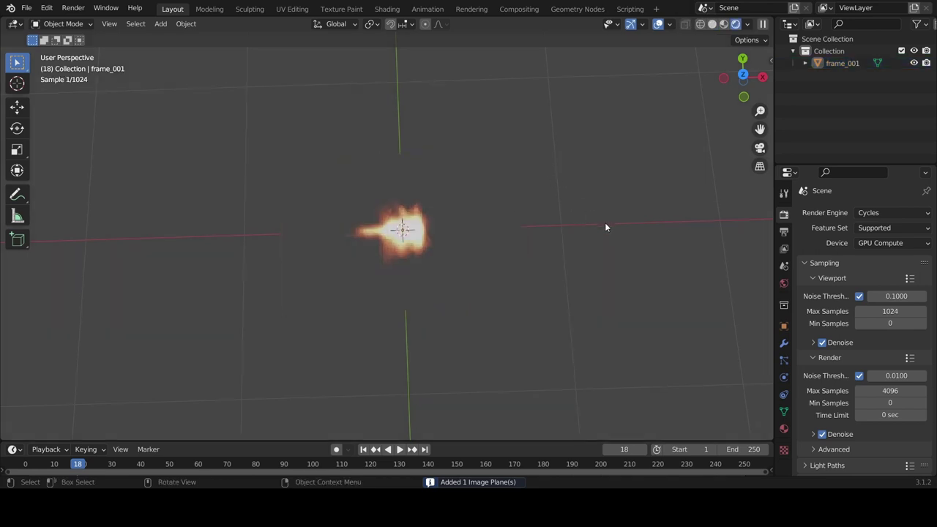
middle_drag(607, 226, 409, 183)
key(z)
click(445, 293)
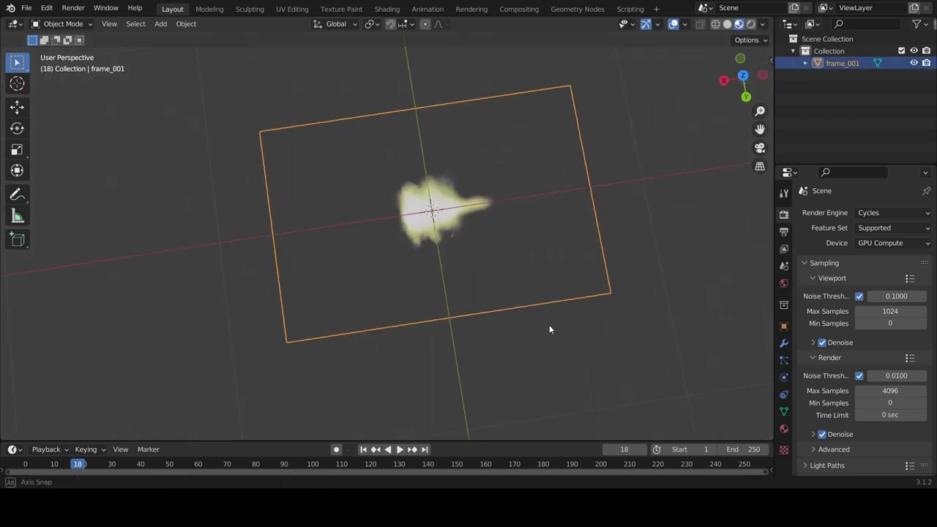
key(space)
key(space)
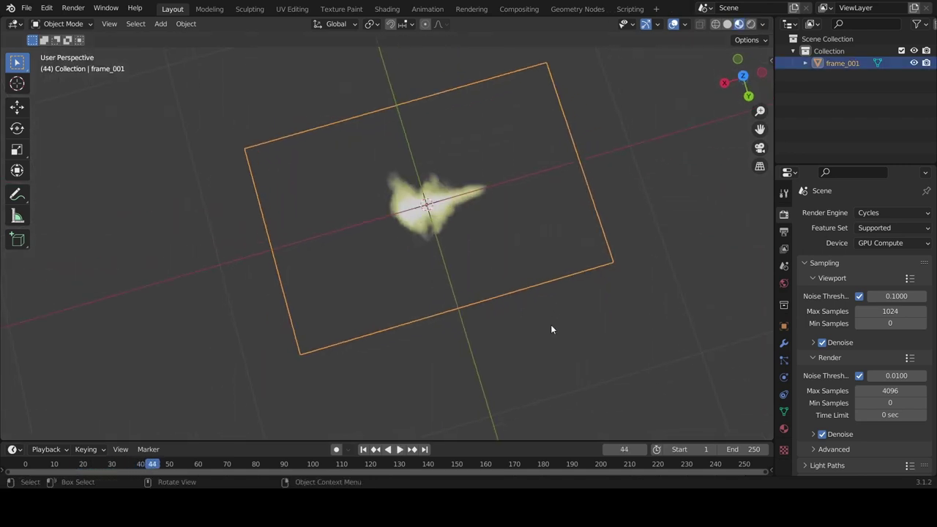
- Turn on Cyclic for the Alpha image texture in the plane's material so the sequence loops
click(783, 428)
scroll(823, 396, down, 15)
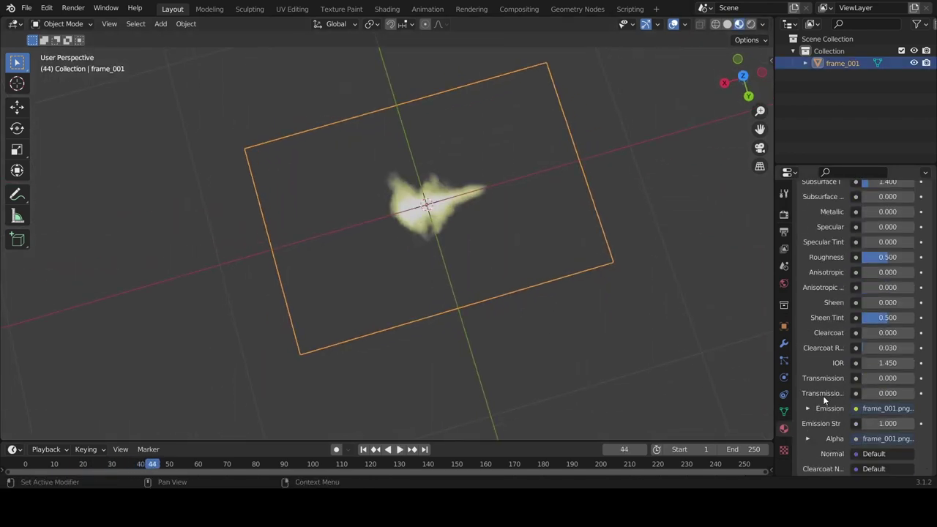
click(807, 321)
scroll(821, 338, down, 3)
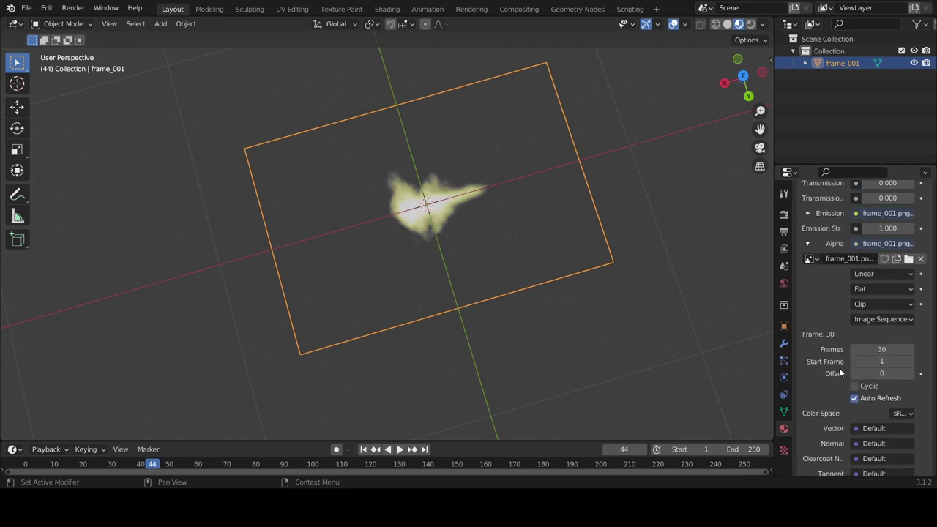
click(855, 386)
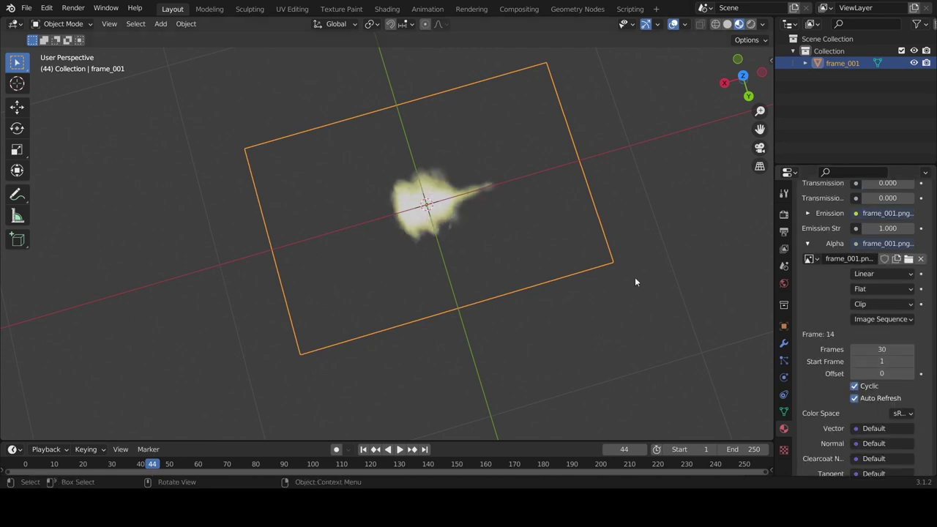
- Play the looping sequence, orbit until the plane is edge-on, and return to rendered shading
key(space)
middle_drag(555, 307, 460, 294)
key(space)
key(z)
click(470, 344)
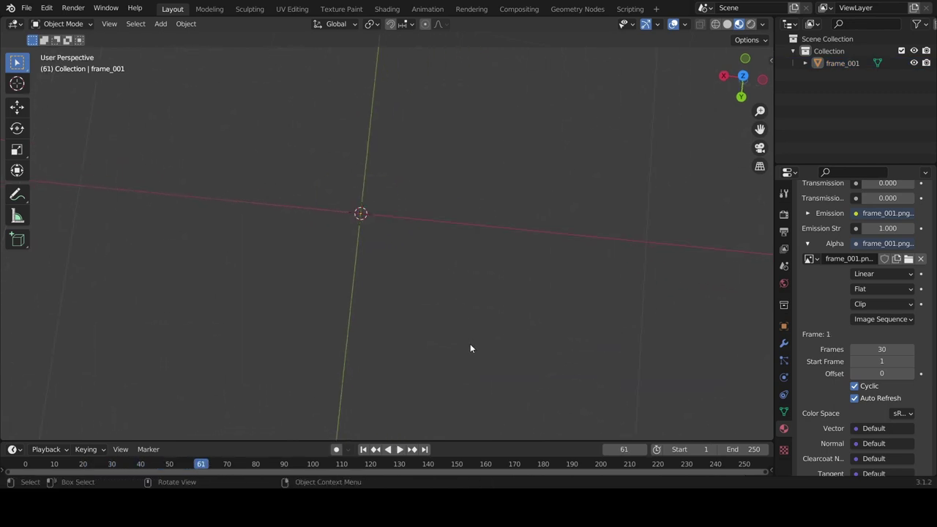